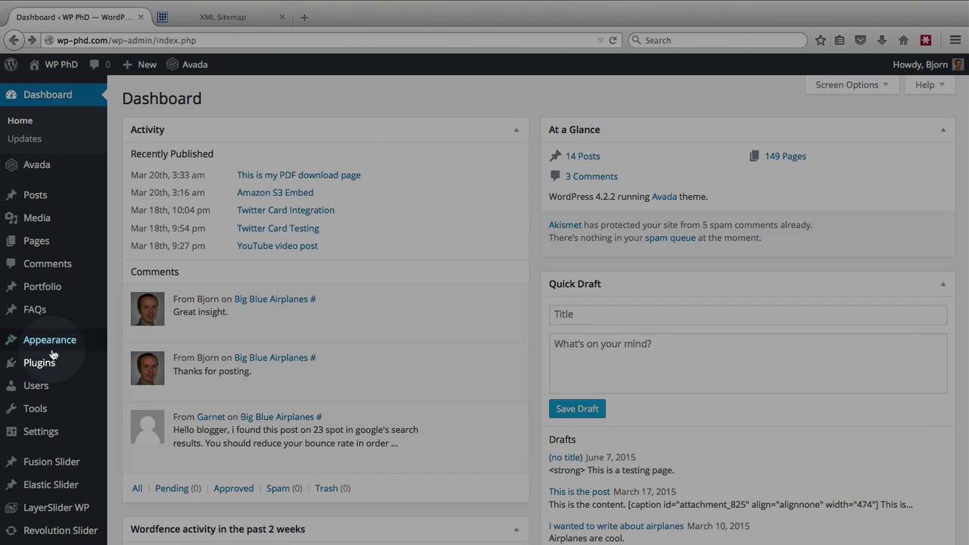
# - Search the plugin directory for 'wordpress seo', then install and activate WordPress SEO by Yoast
pyautogui.moveTo(34, 370)
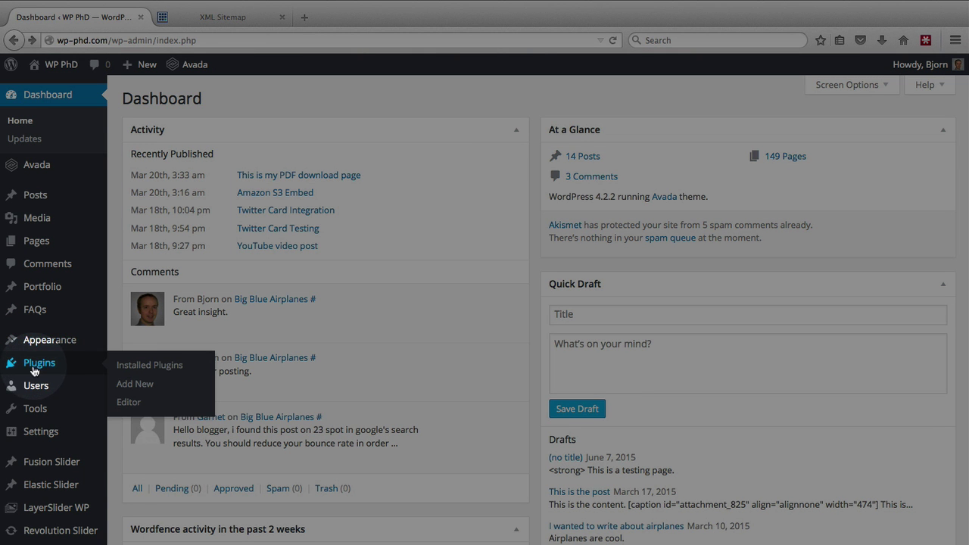
pyautogui.click(144, 383)
pyautogui.click(762, 135)
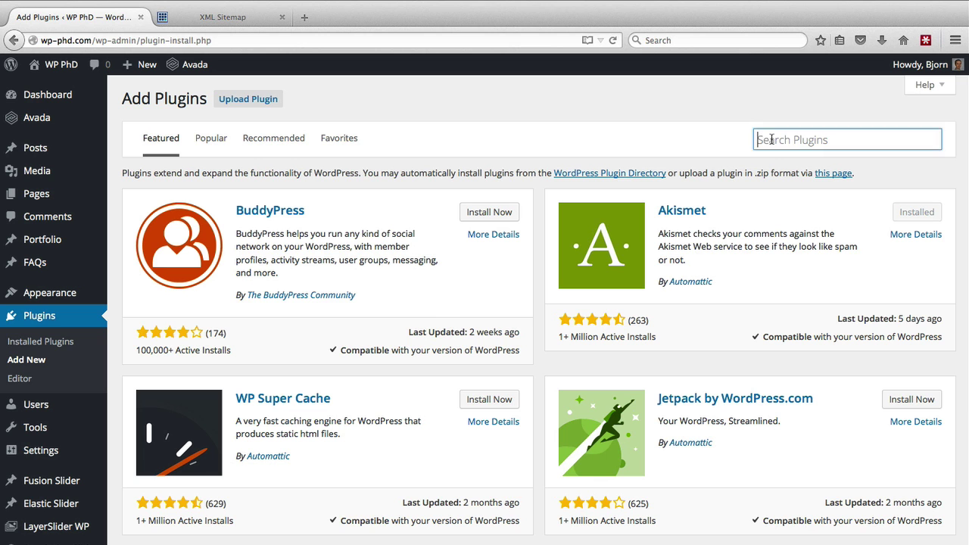
pyautogui.write('wordpress seo')
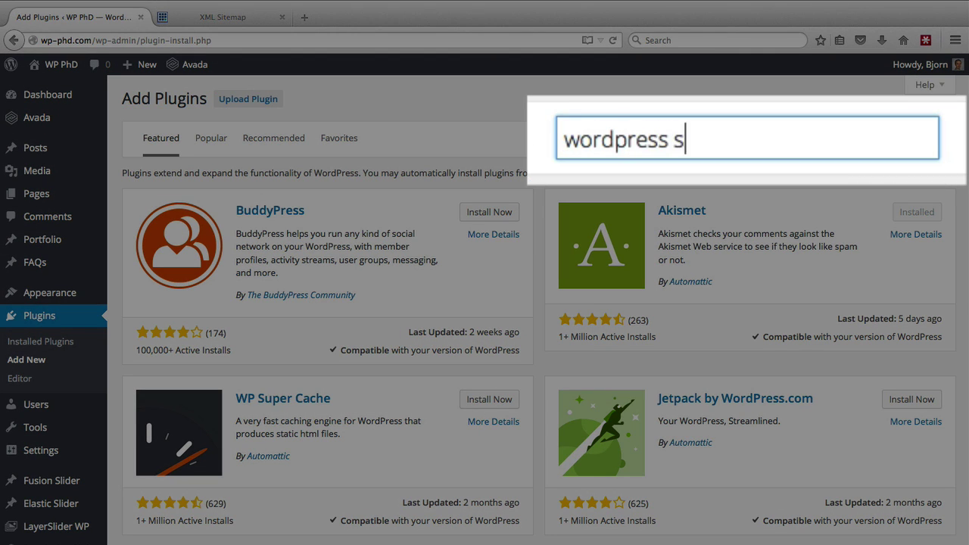
pyautogui.press('Return')
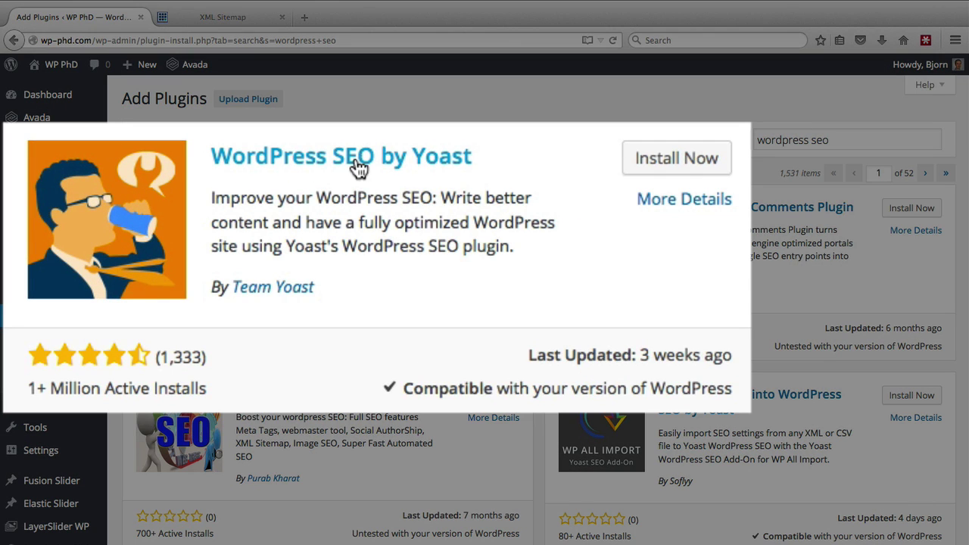
pyautogui.click(685, 165)
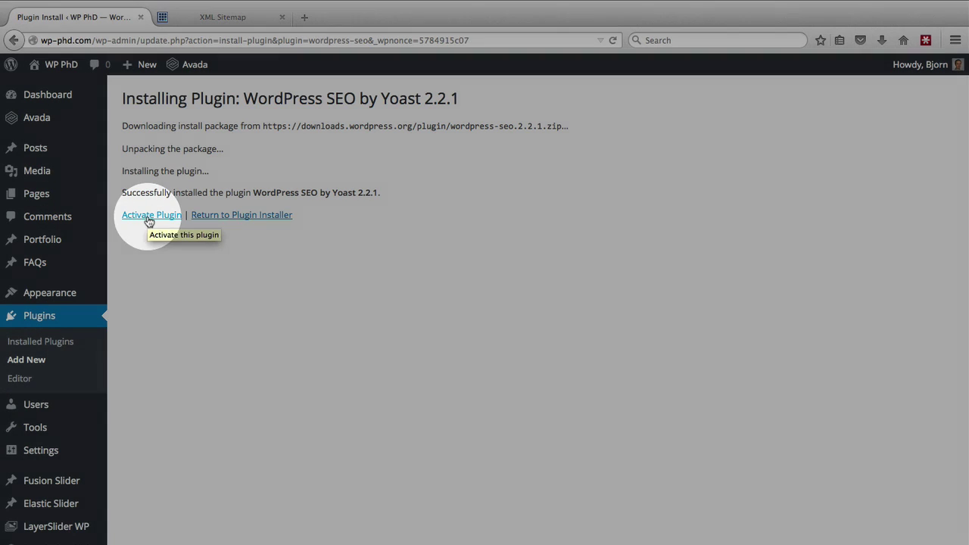
pyautogui.click(148, 220)
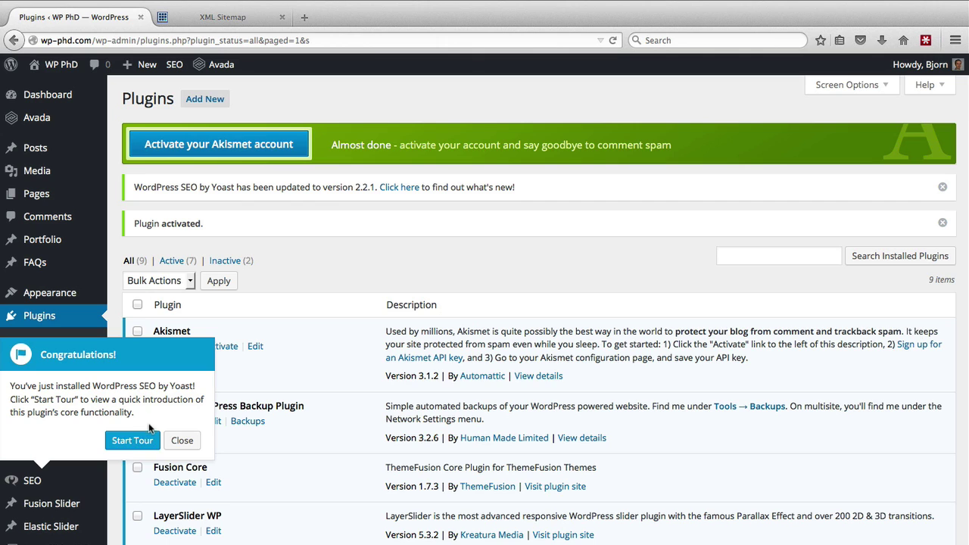
# - Dismiss the Yoast tour and enable XML sitemaps under SEO > XML Sitemaps, saving the change
pyautogui.click(188, 442)
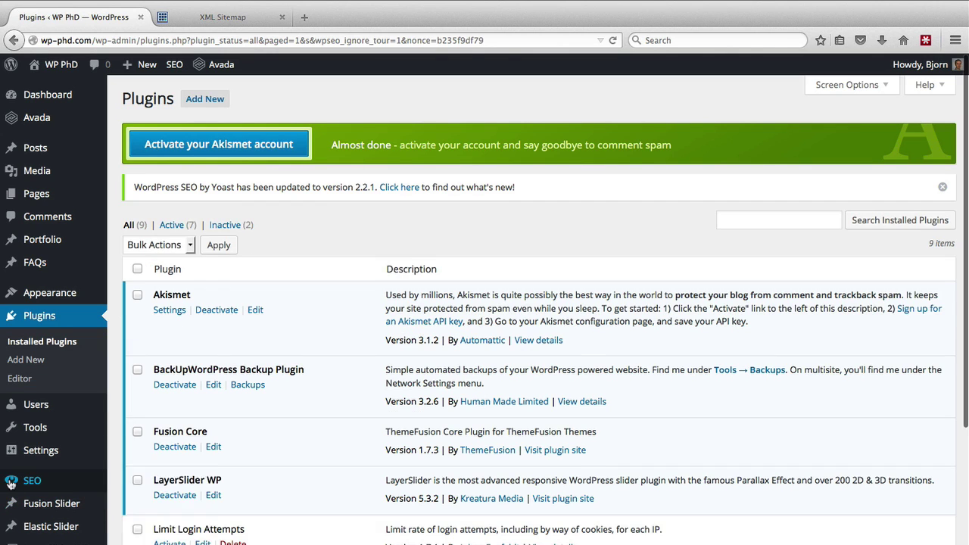
pyautogui.moveTo(23, 485)
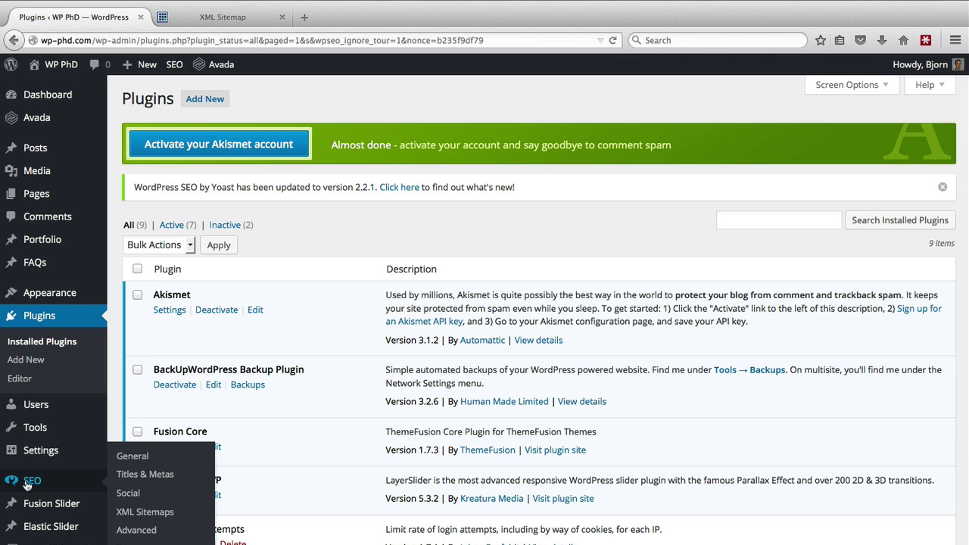
pyautogui.click(29, 481)
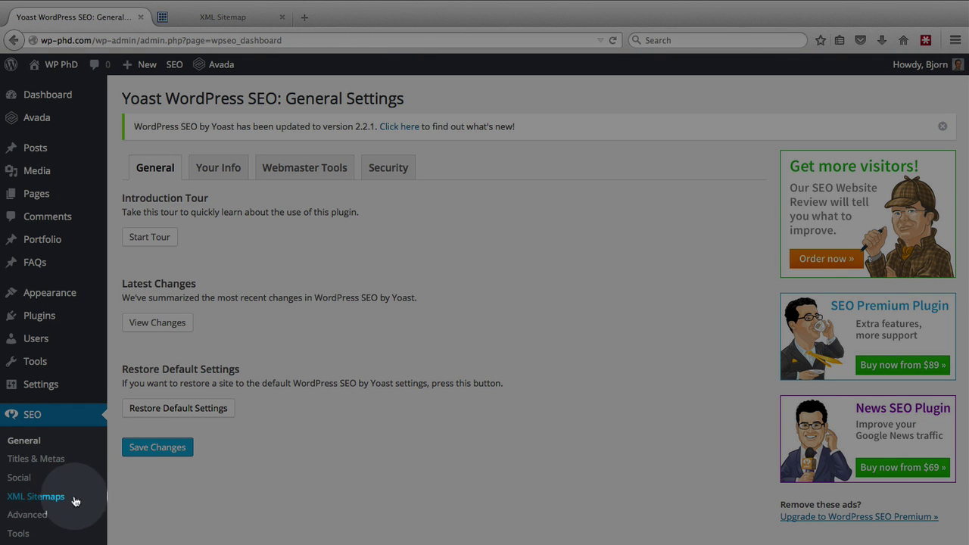
pyautogui.click(37, 501)
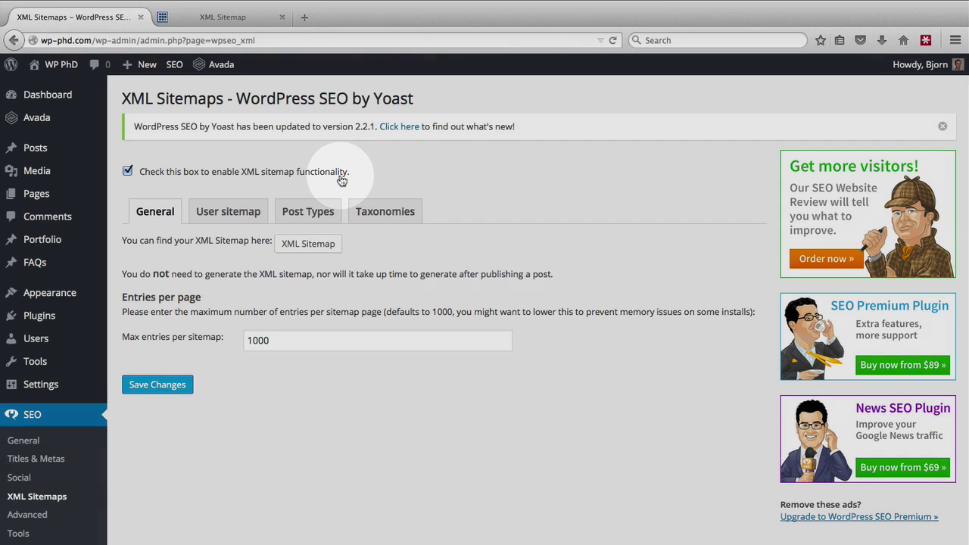
pyautogui.click(155, 218)
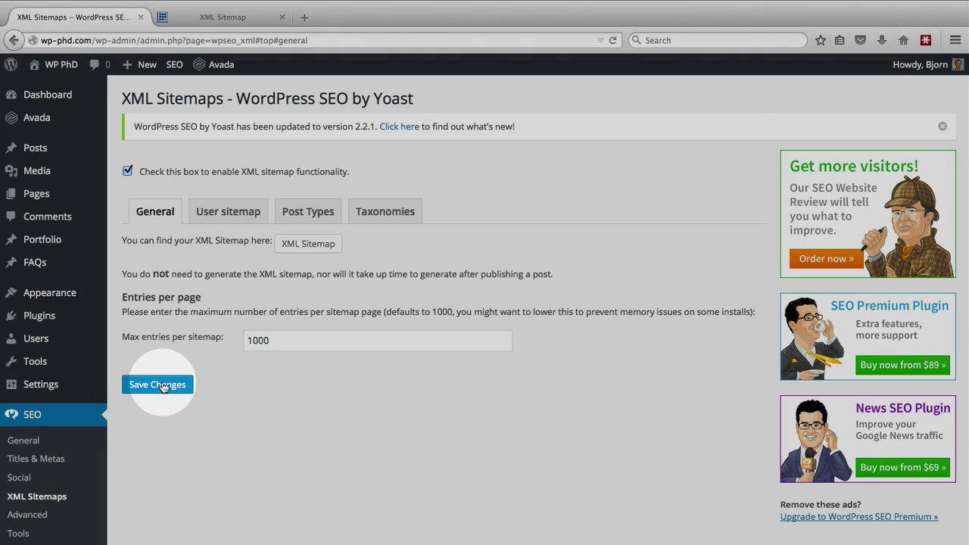
pyautogui.click(156, 385)
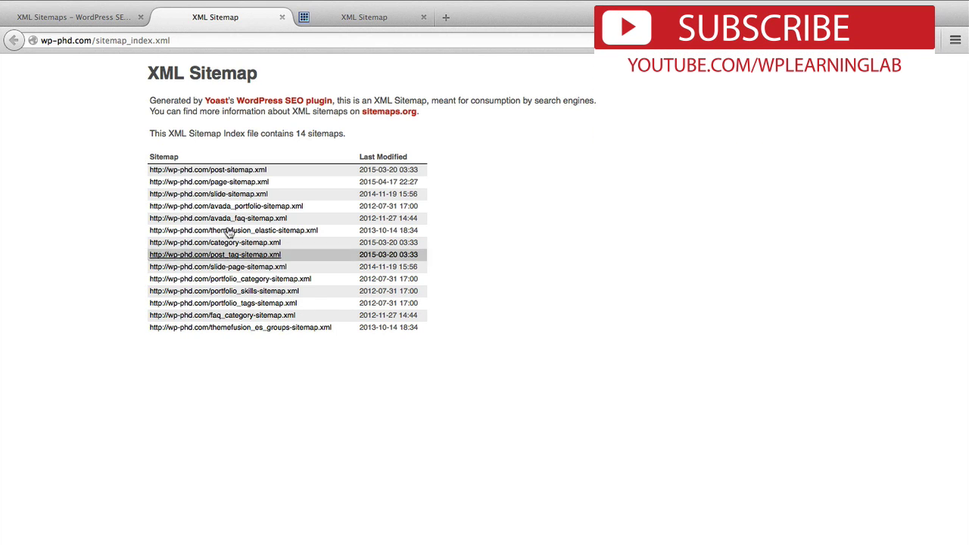
# - View post-sitemap.xml and its 14 post URLs, then go back to the XML Sitemaps settings
pyautogui.click(220, 174)
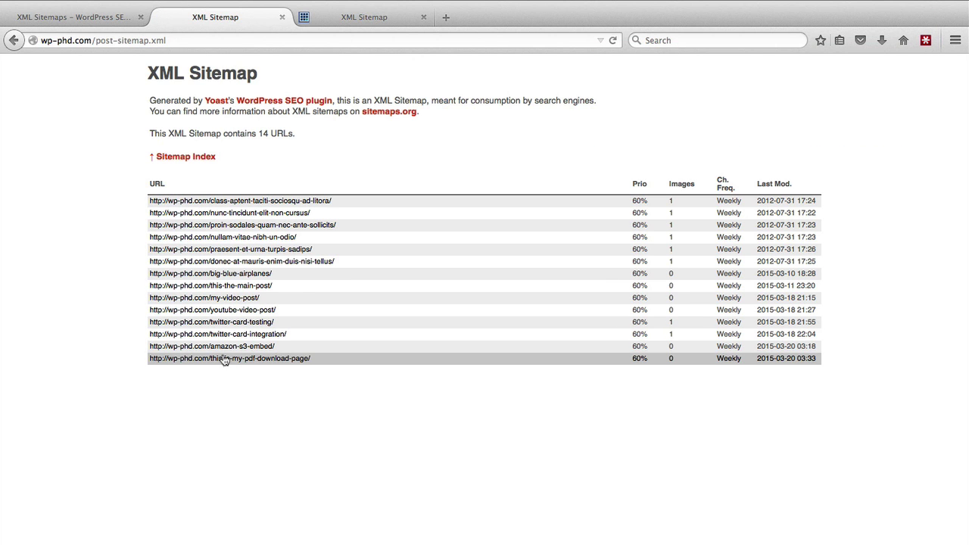
pyautogui.click(97, 15)
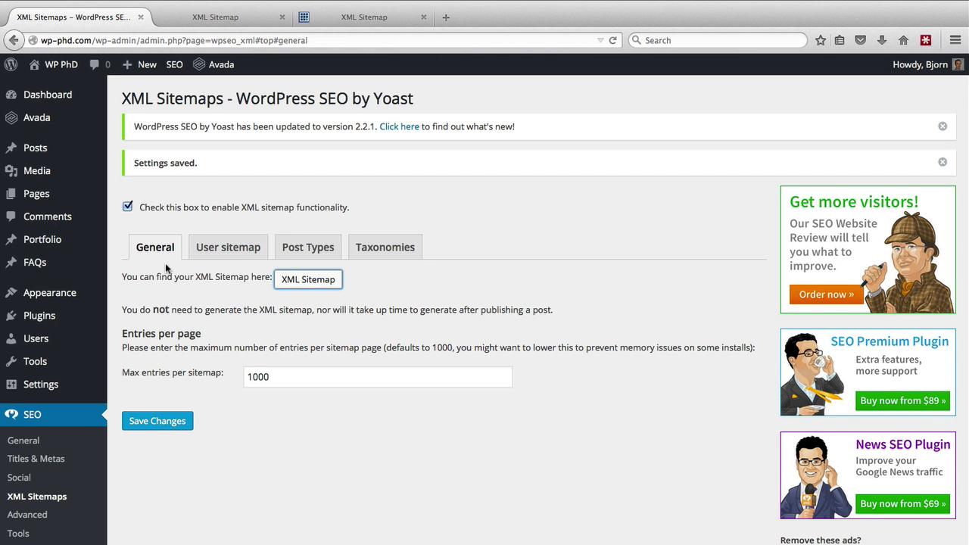
# - Browse the User and Post Types sitemap options and revisit the post sitemap and sitemap index
pyautogui.click(232, 249)
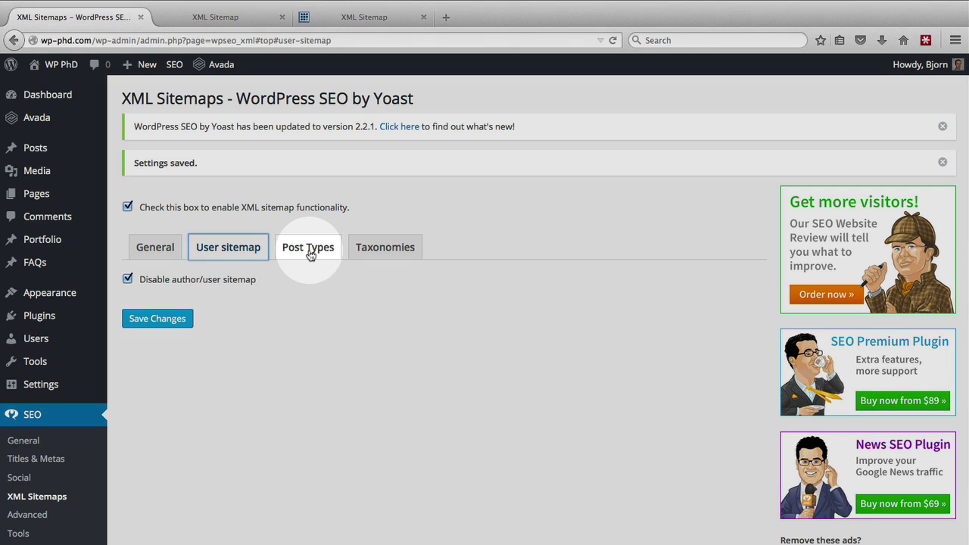
pyautogui.click(310, 253)
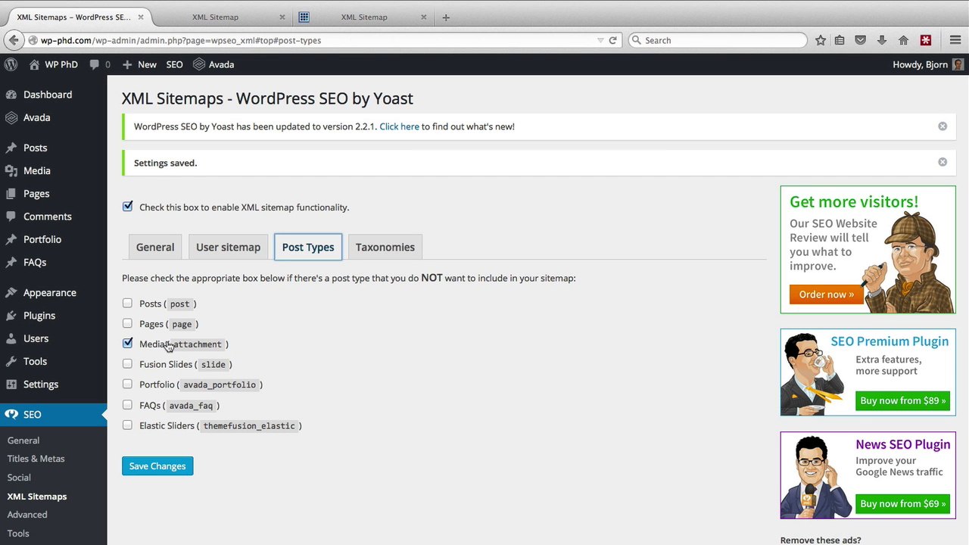
pyautogui.click(206, 23)
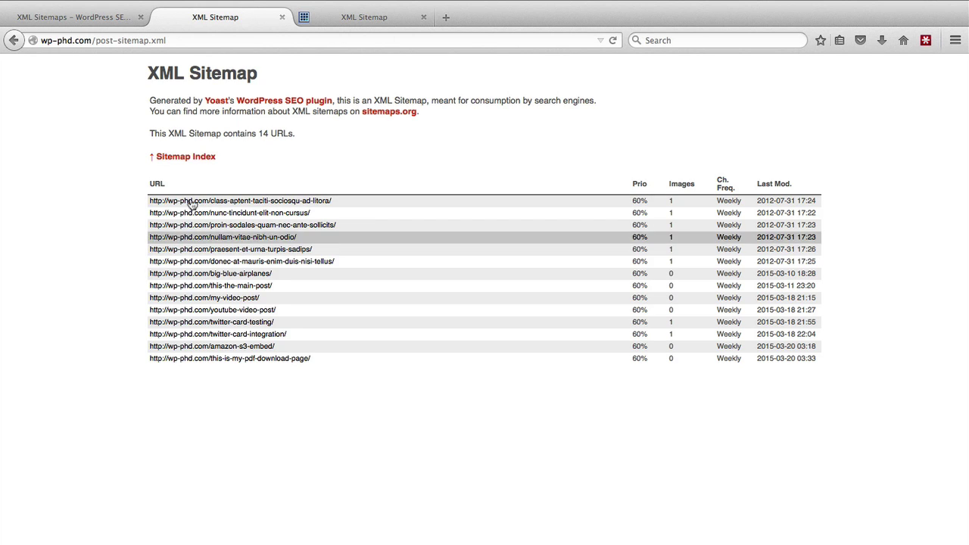
pyautogui.click(178, 157)
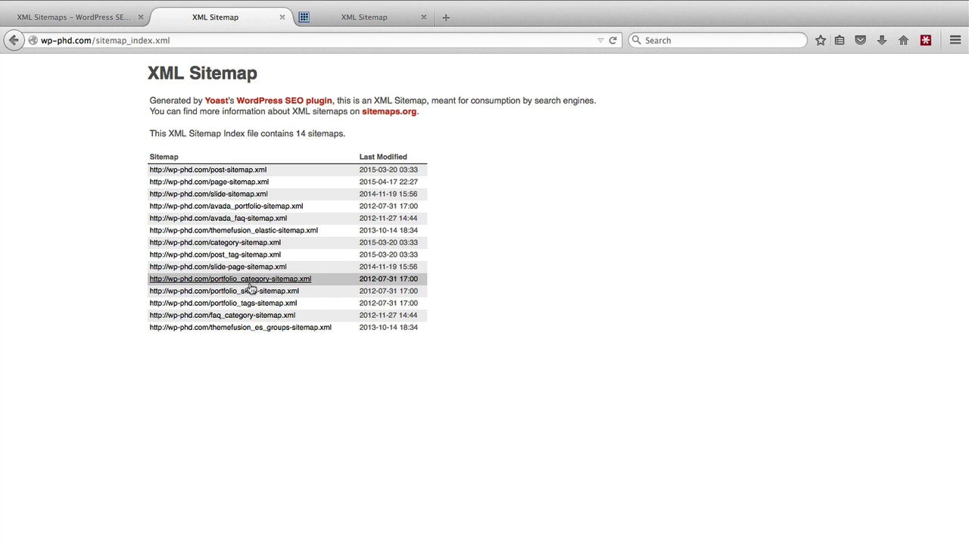
pyautogui.click(113, 16)
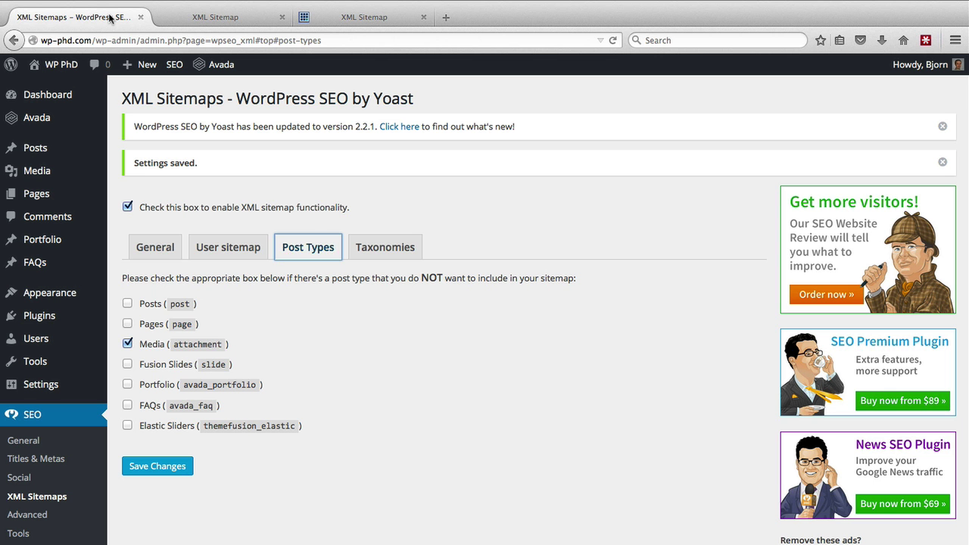
# - Exclude the Fusion Slides, Portfolio, FAQs and Elastic Sliders post types and save
pyautogui.click(128, 364)
pyautogui.click(129, 384)
pyautogui.click(128, 405)
pyautogui.click(128, 425)
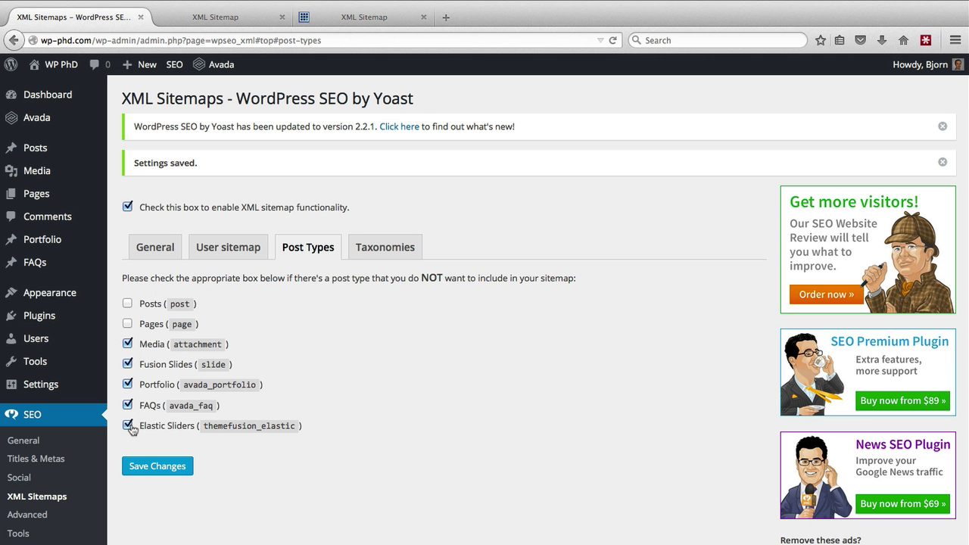
pyautogui.click(155, 467)
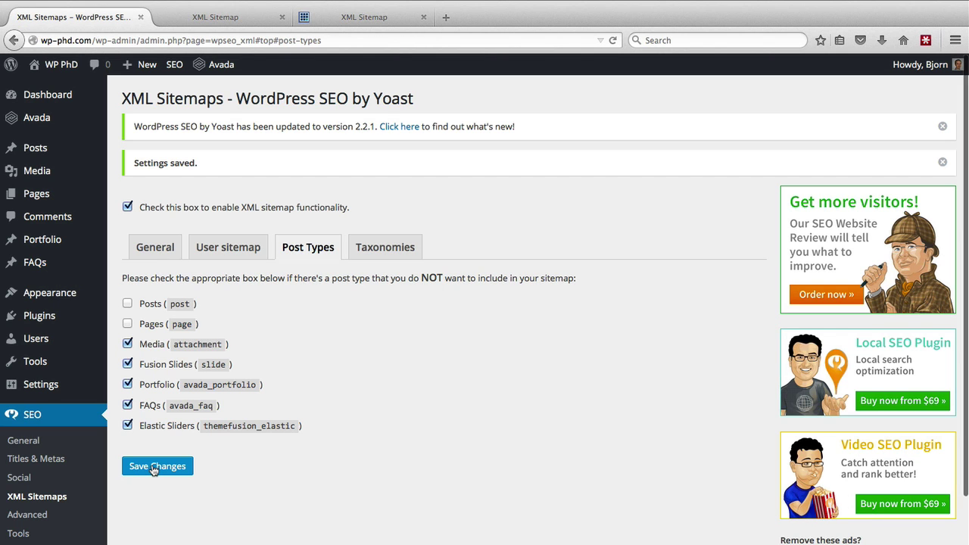
# - Reload the sitemap index to confirm it now lists 10 sitemaps, then return to settings
pyautogui.click(230, 21)
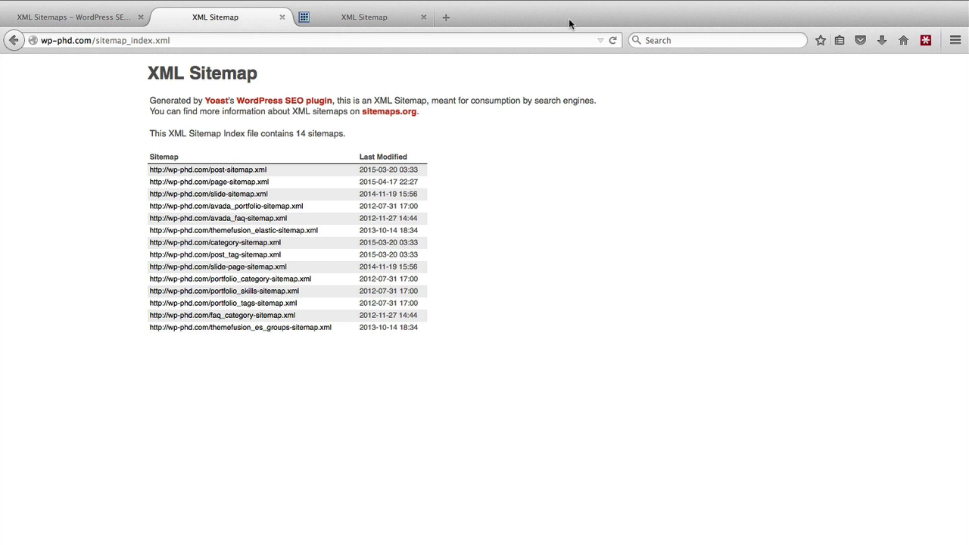
pyautogui.click(612, 40)
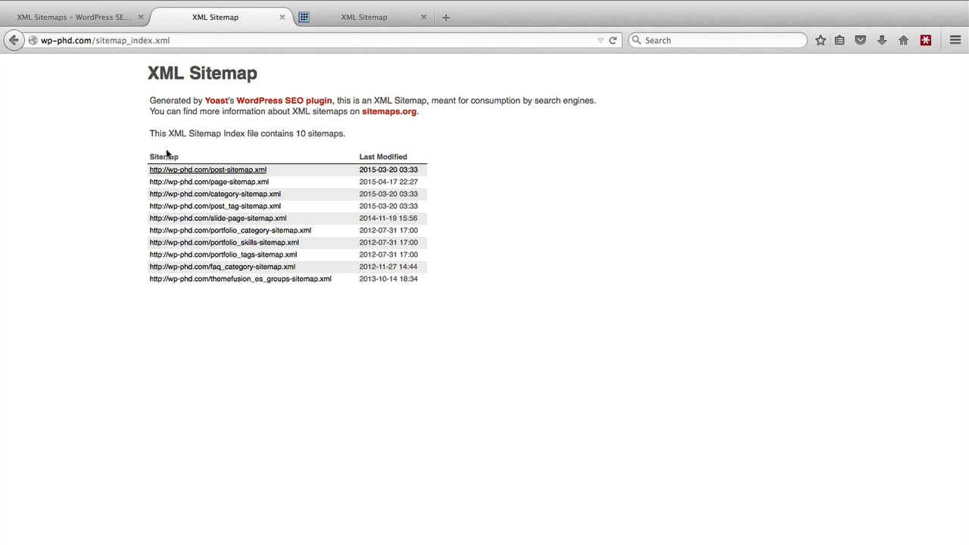
pyautogui.click(117, 21)
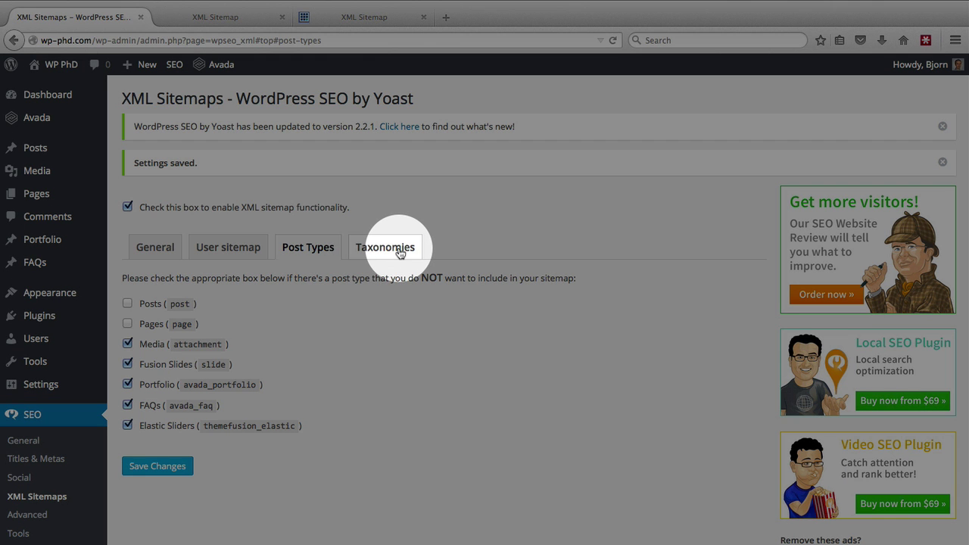
# - Exclude all taxonomies: Categories, Tags, Format, Fusion Sliders, Portfolio Categories, Skills, portfolio Tags, FAQ Categories, Groups
pyautogui.click(400, 252)
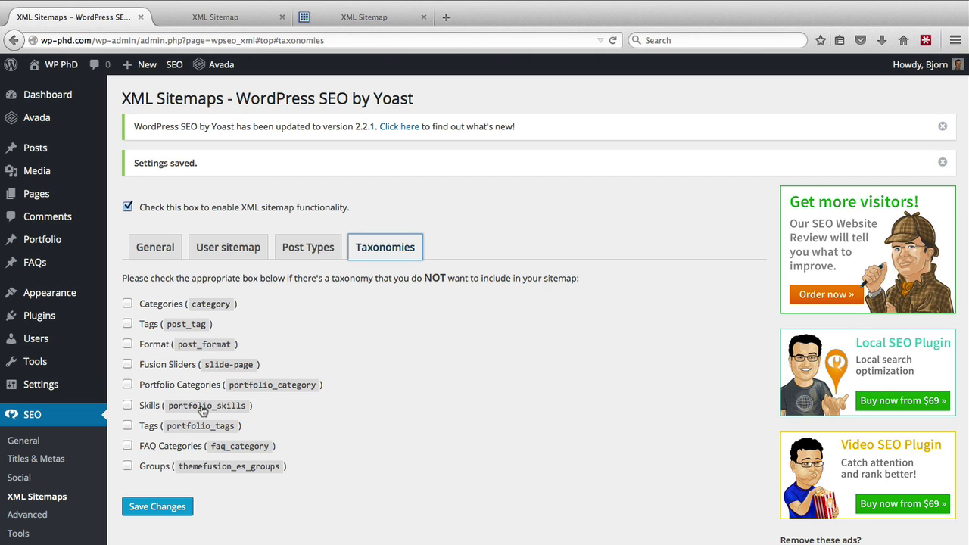
pyautogui.click(127, 304)
pyautogui.click(127, 323)
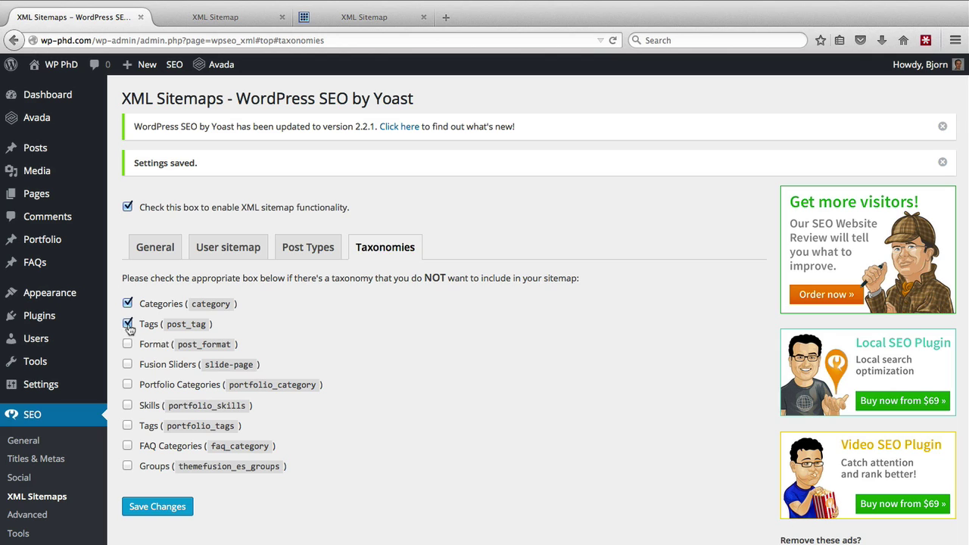
pyautogui.click(128, 343)
pyautogui.click(127, 364)
pyautogui.click(127, 385)
pyautogui.click(127, 405)
pyautogui.click(127, 426)
pyautogui.click(127, 446)
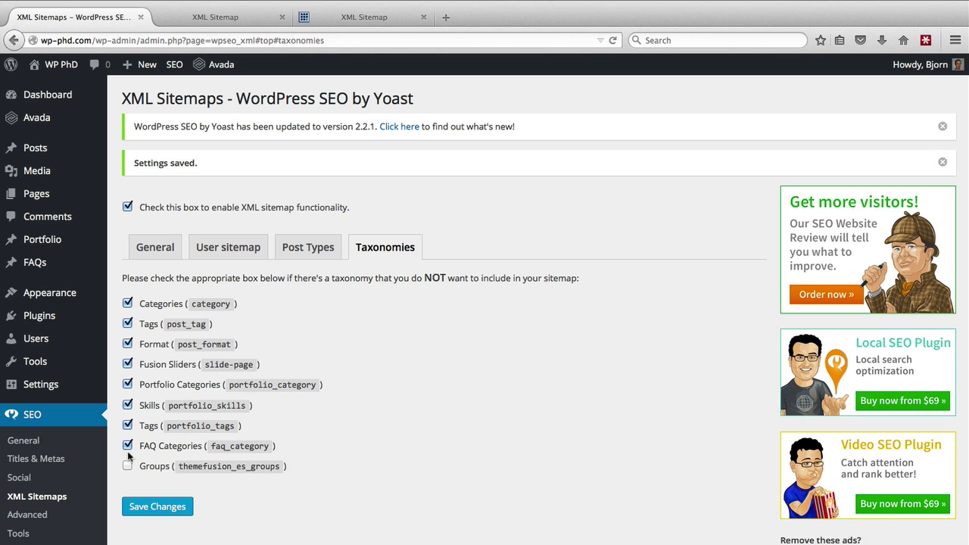
pyautogui.click(127, 466)
# - Save the taxonomy exclusions and confirm the reloaded index lists only post and page sitemaps
pyautogui.click(134, 505)
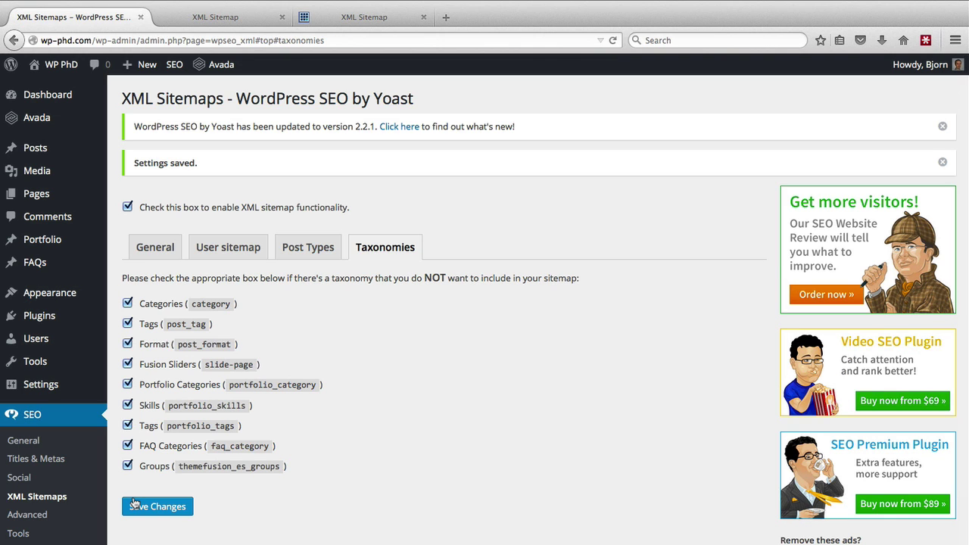
pyautogui.click(219, 16)
pyautogui.click(613, 40)
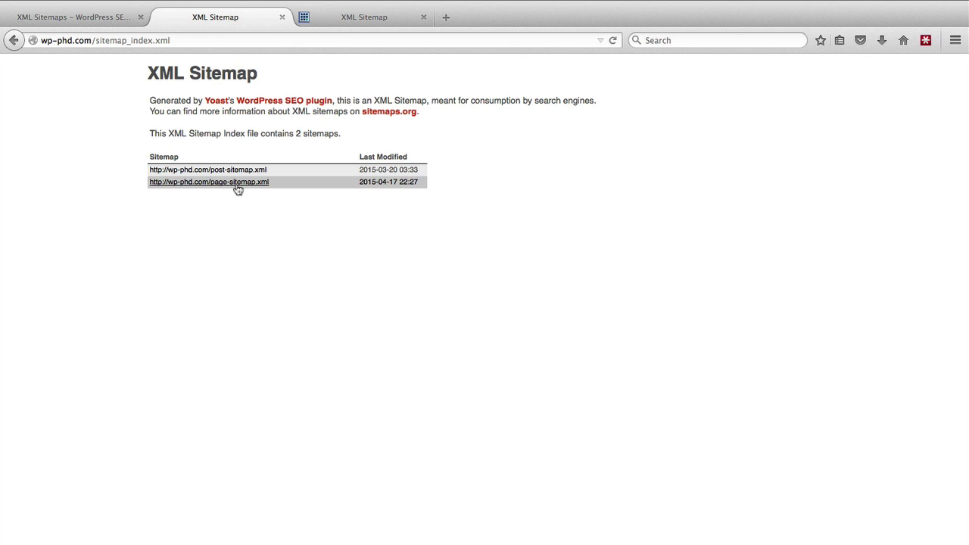
# - Exclude the Pages post type from the XML sitemap and save
pyautogui.click(103, 17)
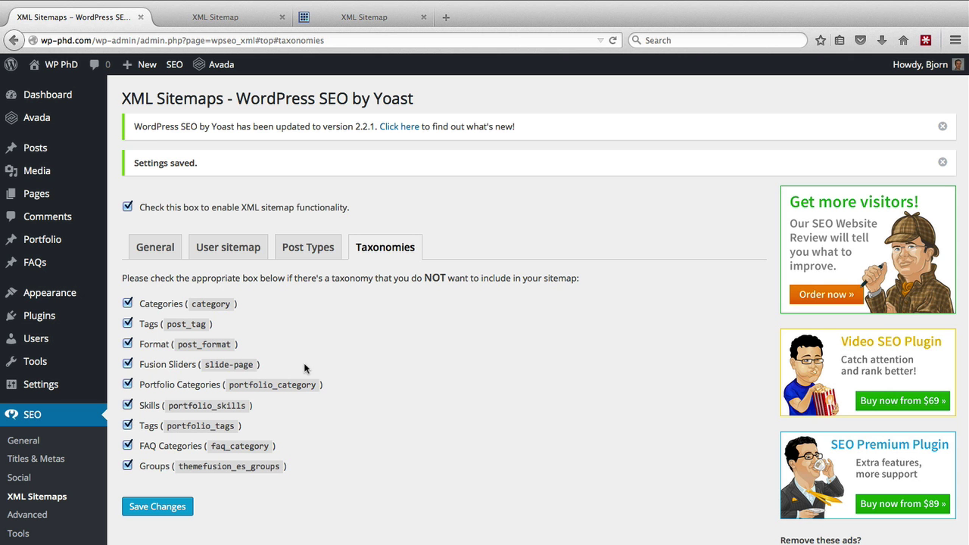
pyautogui.click(305, 252)
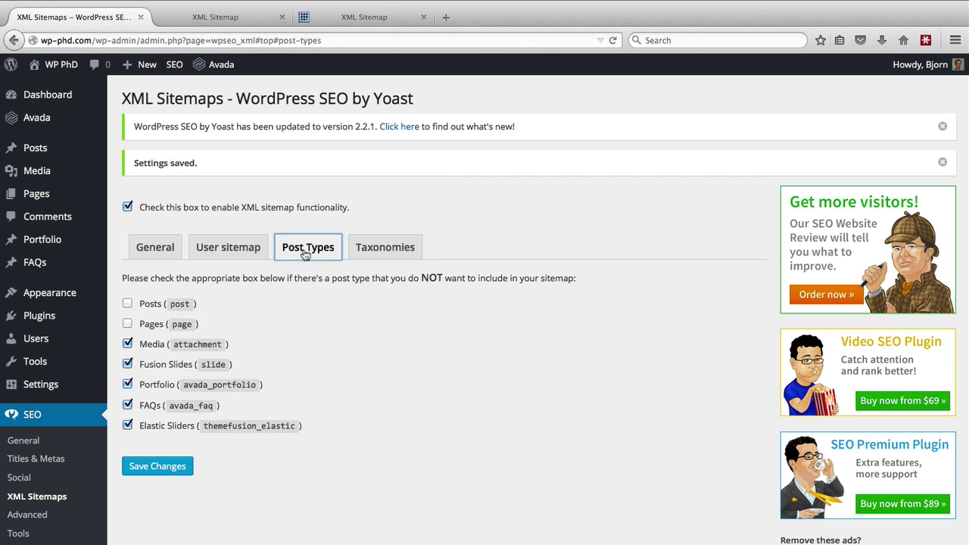
pyautogui.click(127, 324)
pyautogui.click(154, 467)
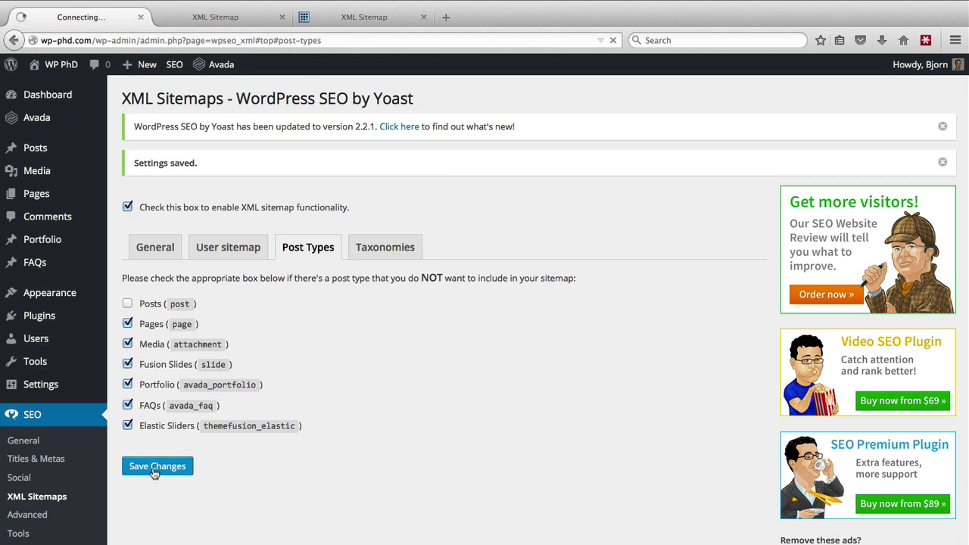
# - Reload the sitemap index, now only post-sitemap.xml, and return to the General sitemap settings
pyautogui.click(253, 15)
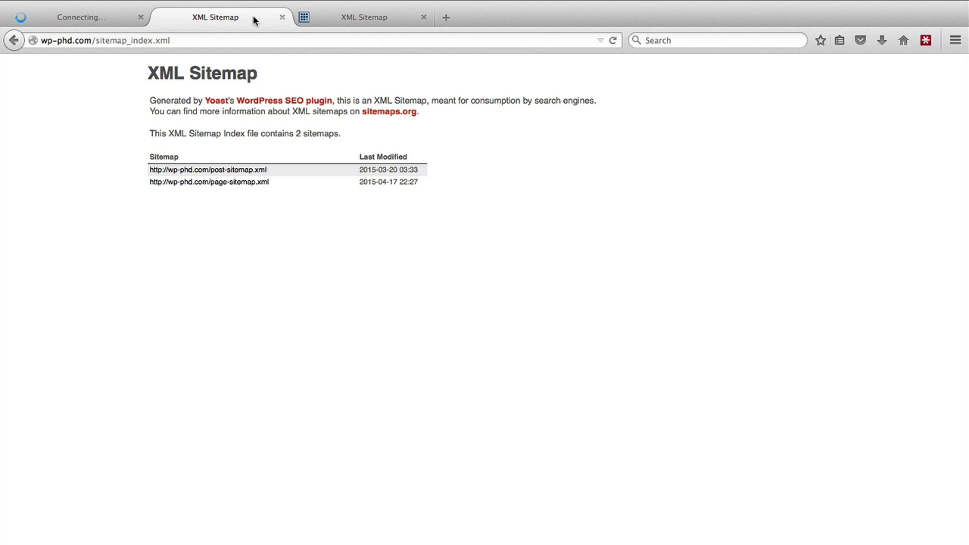
pyautogui.click(612, 40)
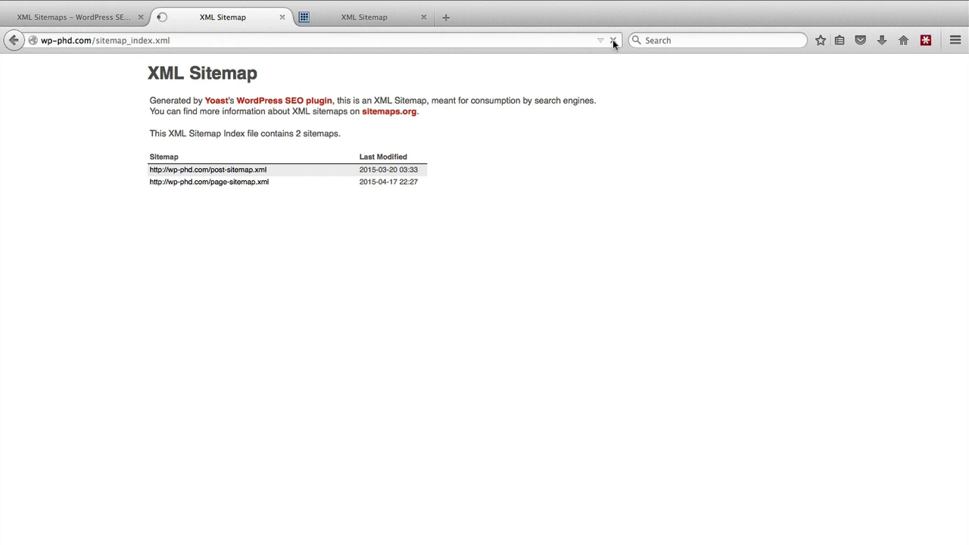
pyautogui.click(84, 18)
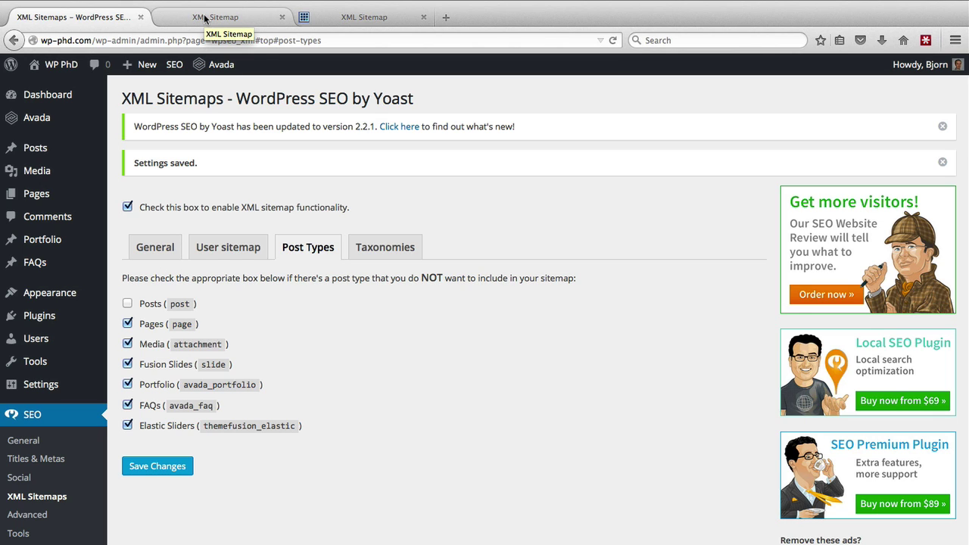
pyautogui.click(166, 255)
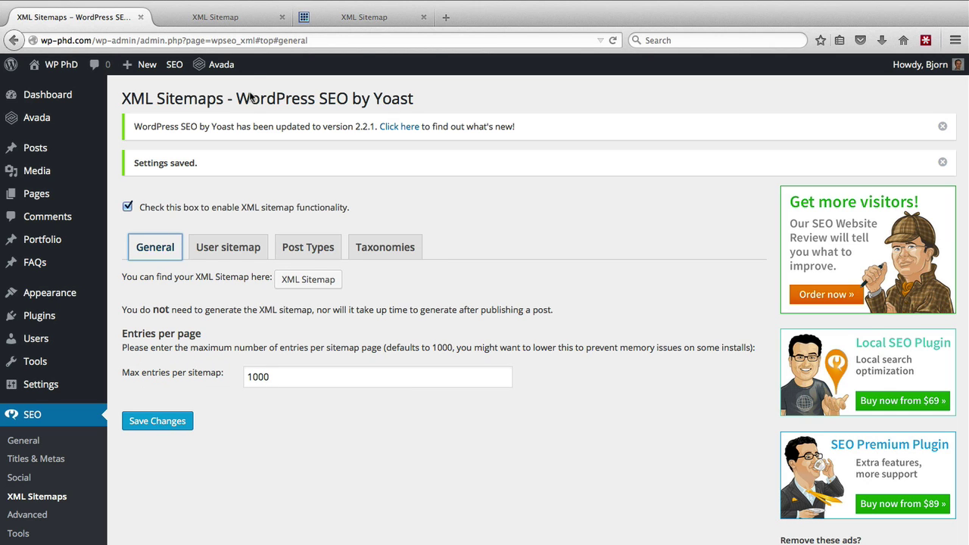